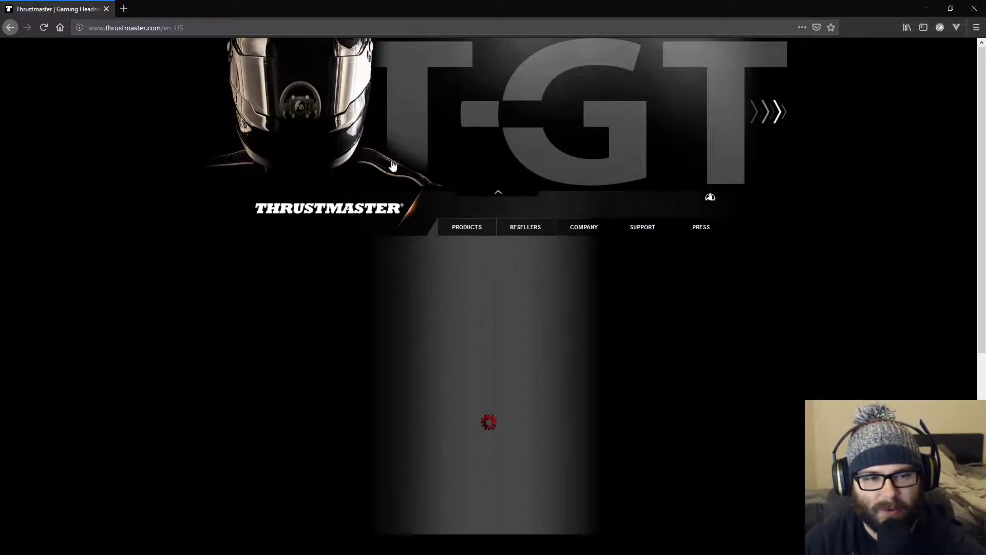
# Reveal the Thrustmaster Support menu with FAQ, Download and Legacy Products.
pyautogui.moveTo(638, 224)
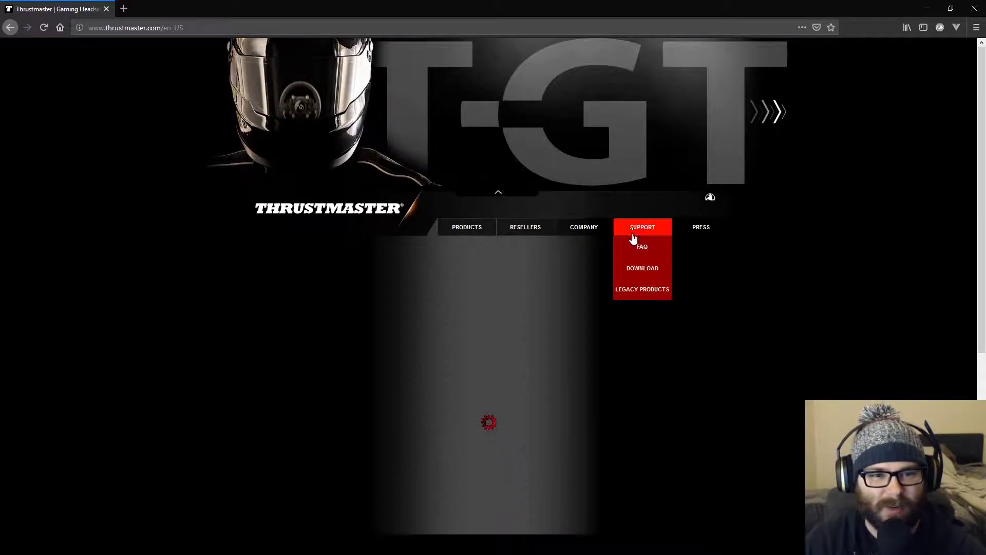
# Open the T.16000M FCS HOTAS support page from Download's Joysticks category.
pyautogui.click(650, 268)
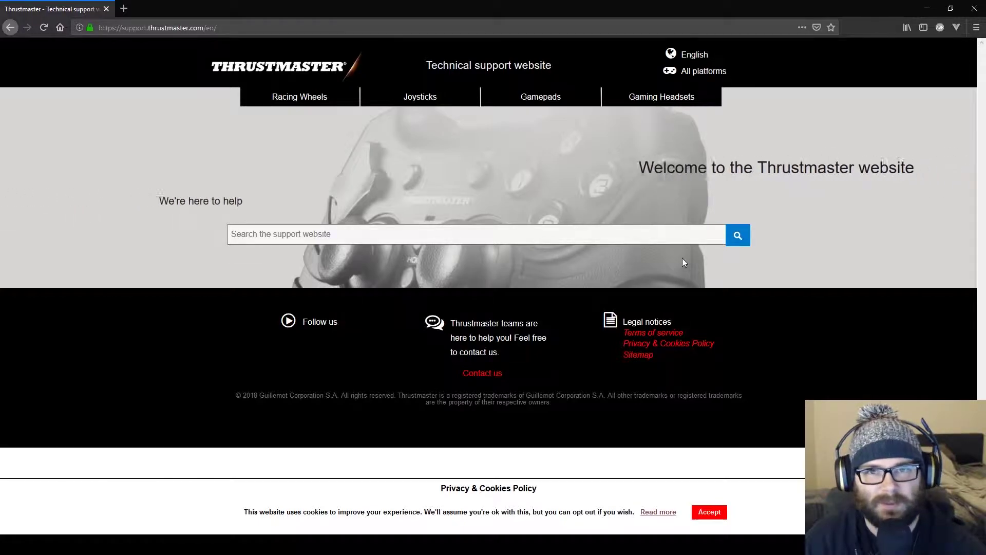
pyautogui.click(409, 101)
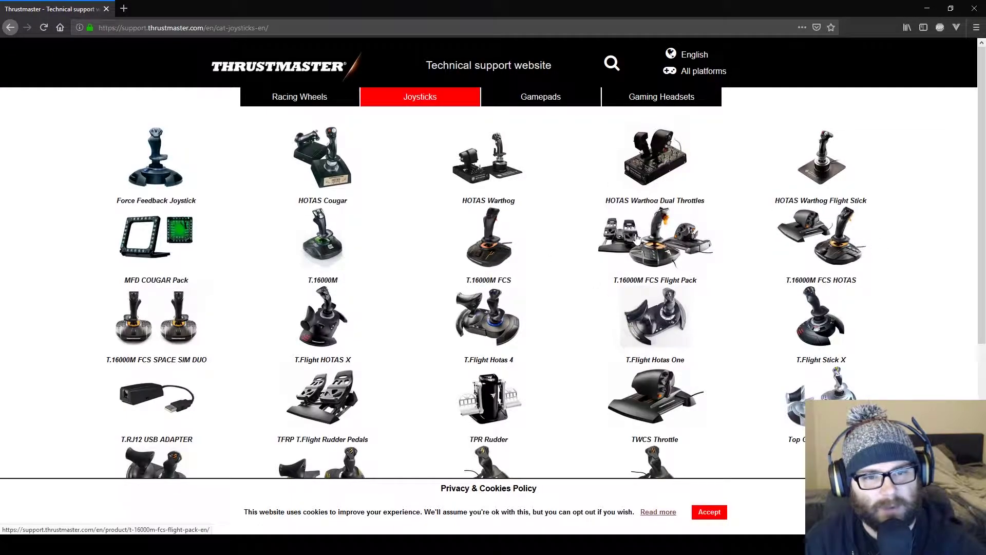
pyautogui.click(827, 239)
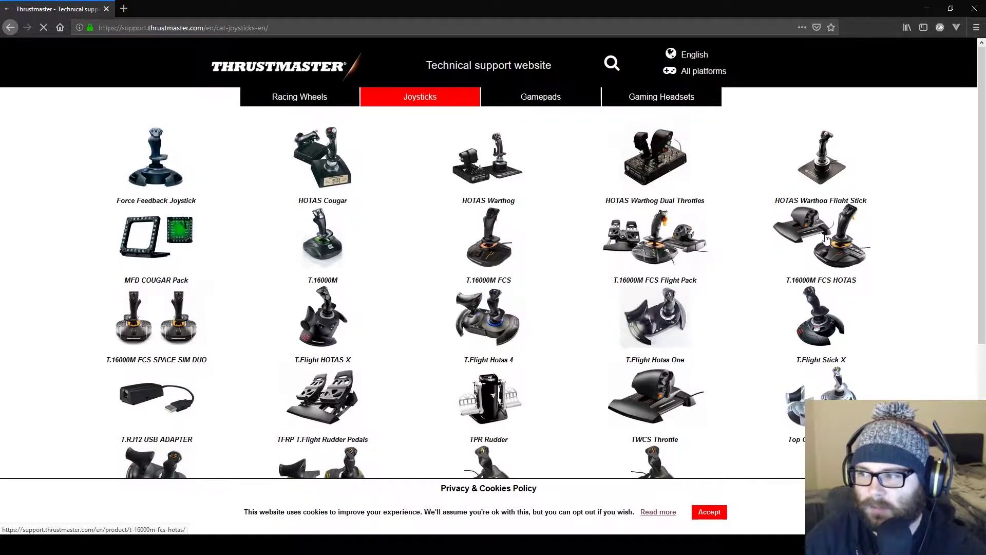
# Scroll to the Software downloads, trying the French T.A.R.G.E.T user manual on the way.
pyautogui.scroll(-2, 494, 233)
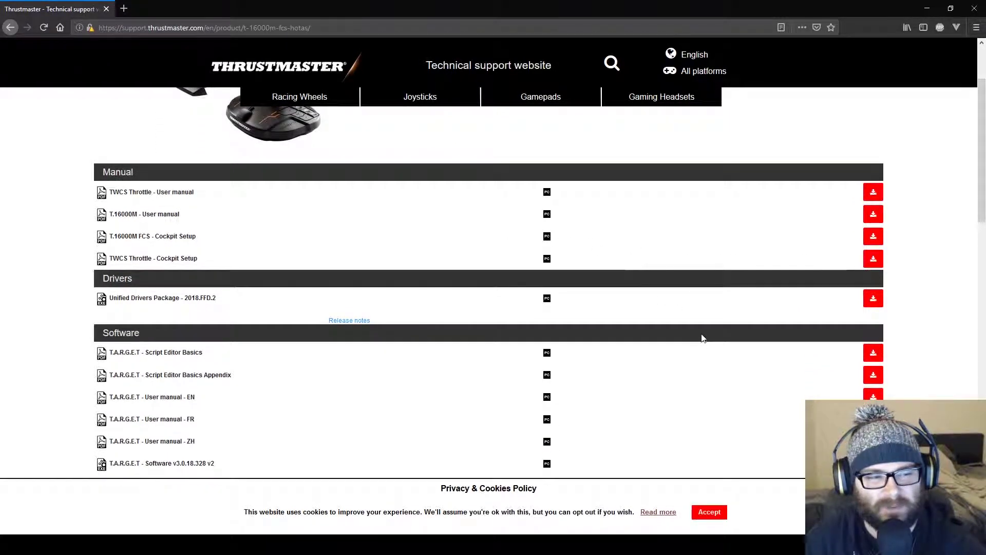
pyautogui.scroll(-1, 703, 337)
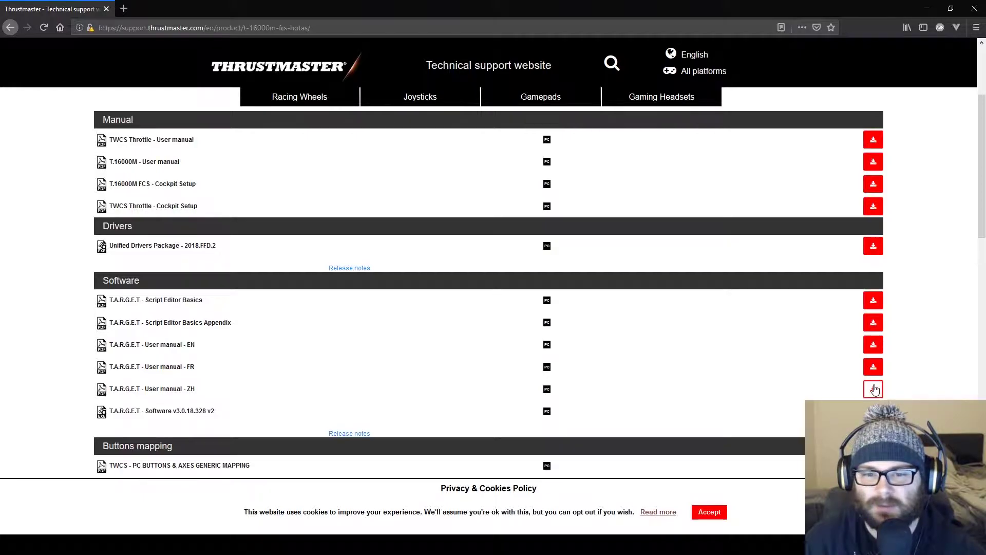
pyautogui.click(873, 366)
pyautogui.scroll(-2, 935, 341)
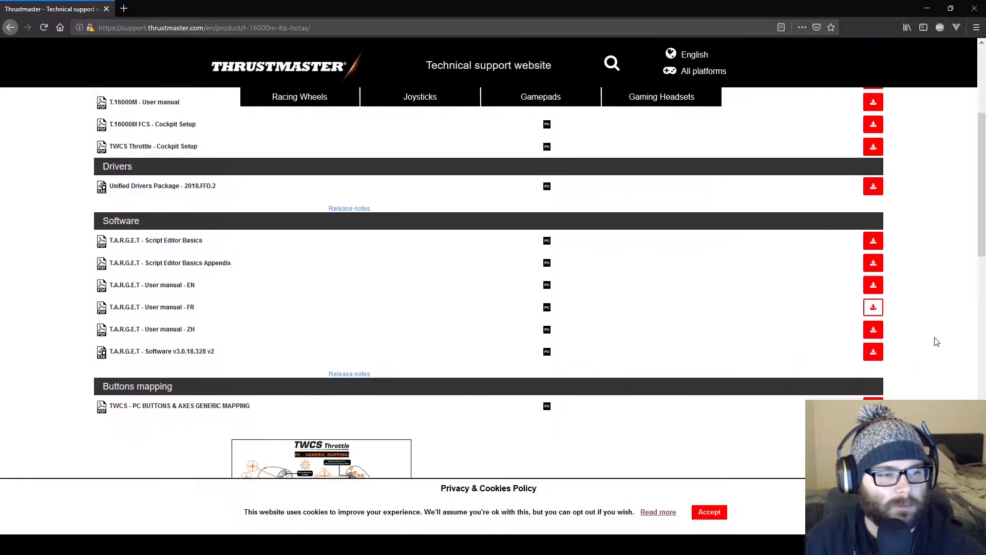
pyautogui.scroll(-1, 936, 342)
pyautogui.scroll(2, 685, 410)
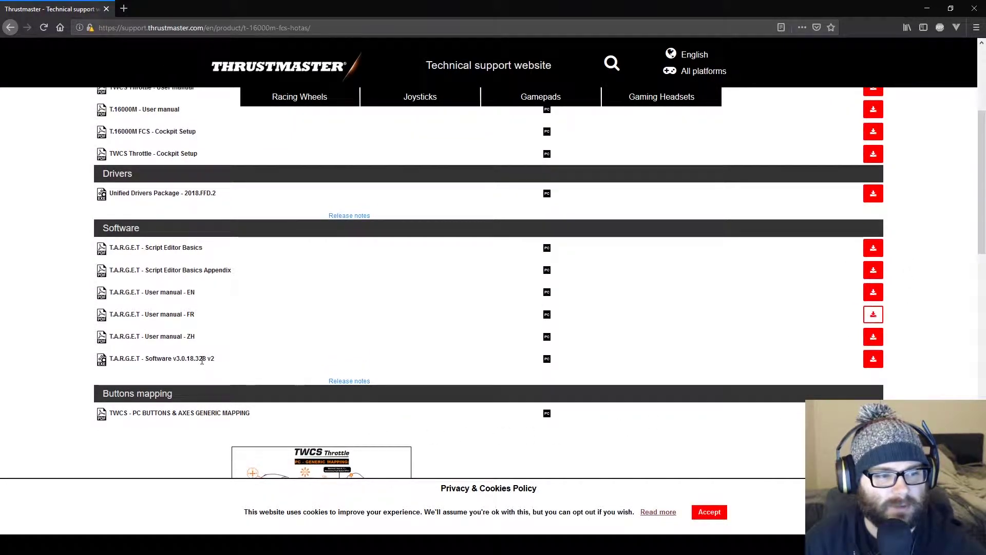
# Inspect the T.A.R.G.E.T Software row's markup, expanding its platform and link cells.
pyautogui.rightClick(203, 361)
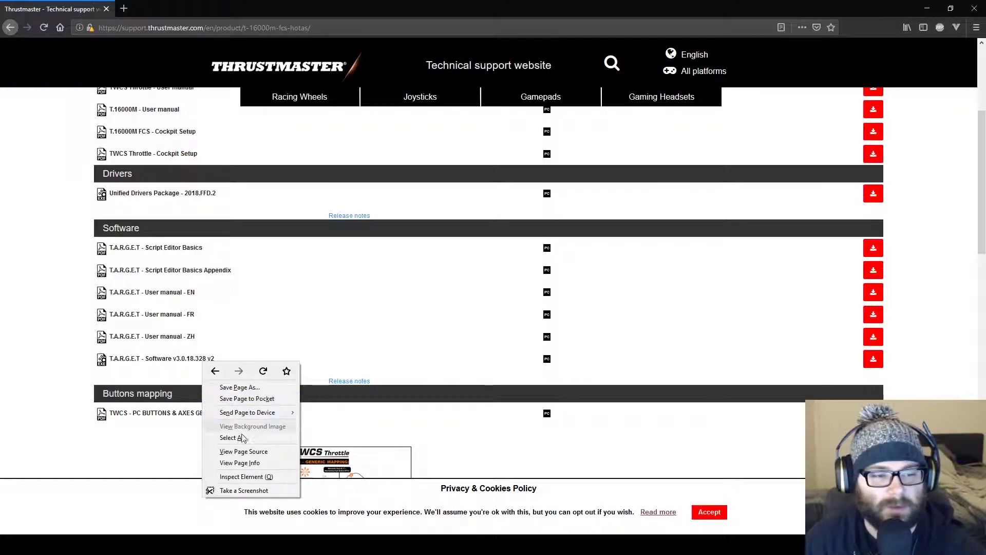
pyautogui.click(242, 476)
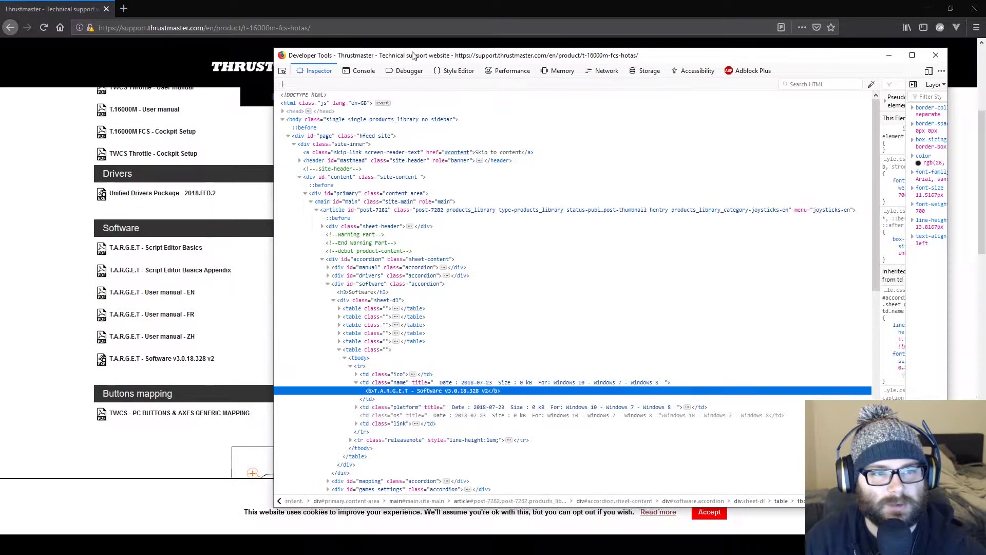
pyautogui.moveTo(413, 55)
pyautogui.mouseDown()
pyautogui.moveTo(323, 37)
pyautogui.moveTo(416, 44)
pyautogui.mouseUp()
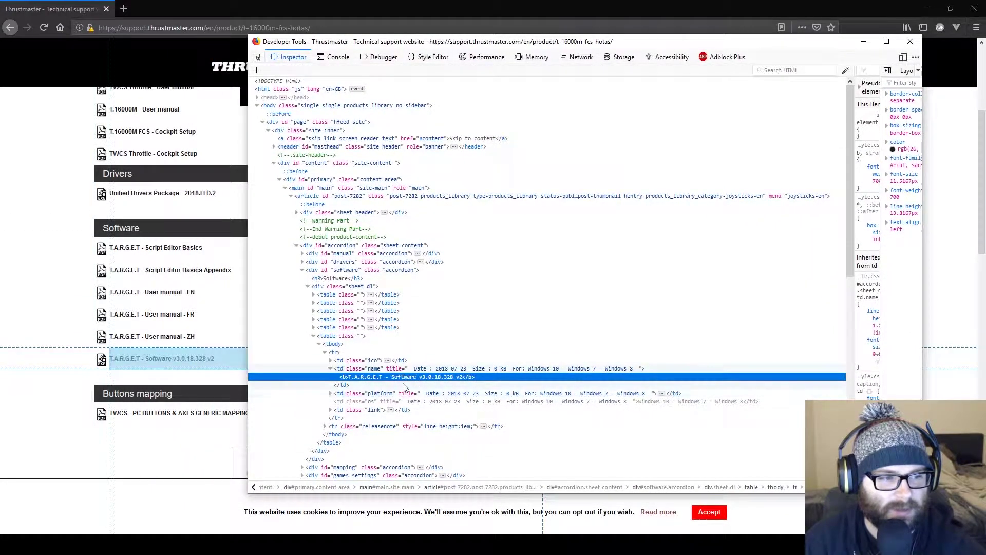
pyautogui.click(331, 394)
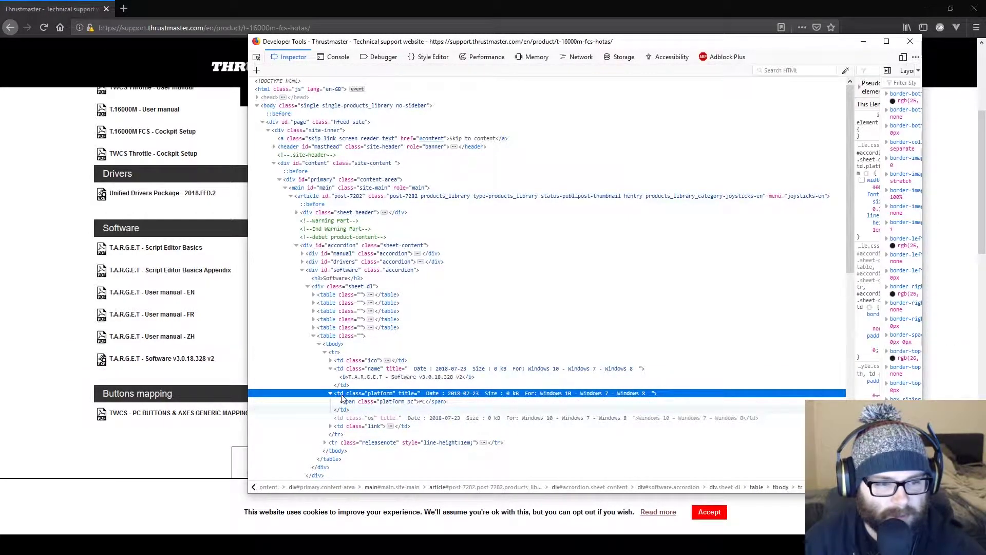
pyautogui.scroll(-4, 358, 369)
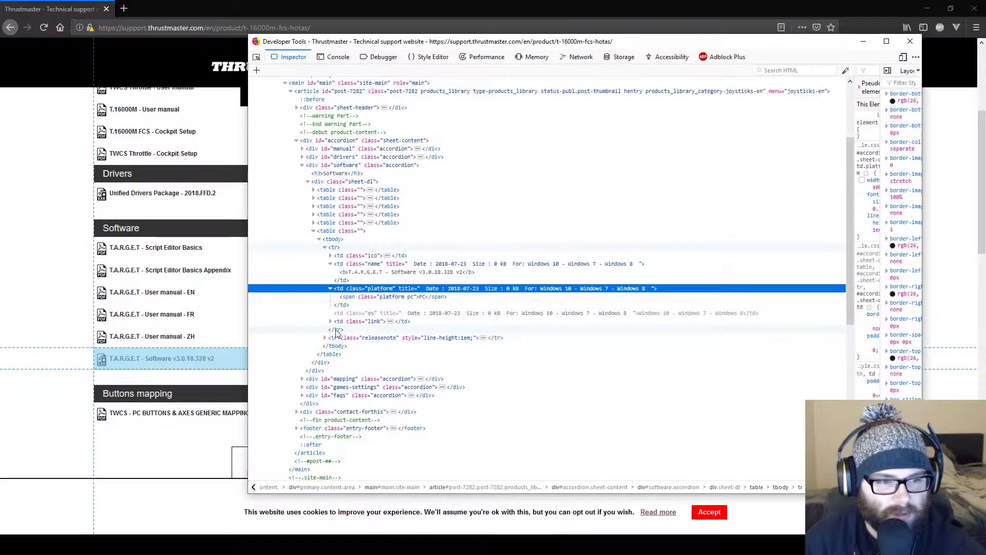
pyautogui.click(330, 323)
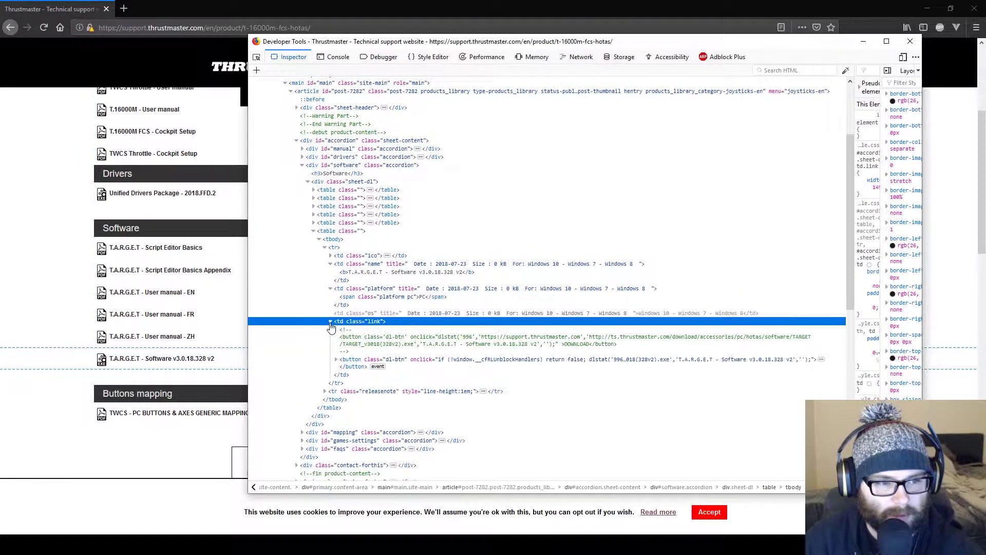
# Copy the commented-out TARGET_V3018(328V2).exe installer URL, then close DevTools and open a blank tab.
pyautogui.click(590, 340)
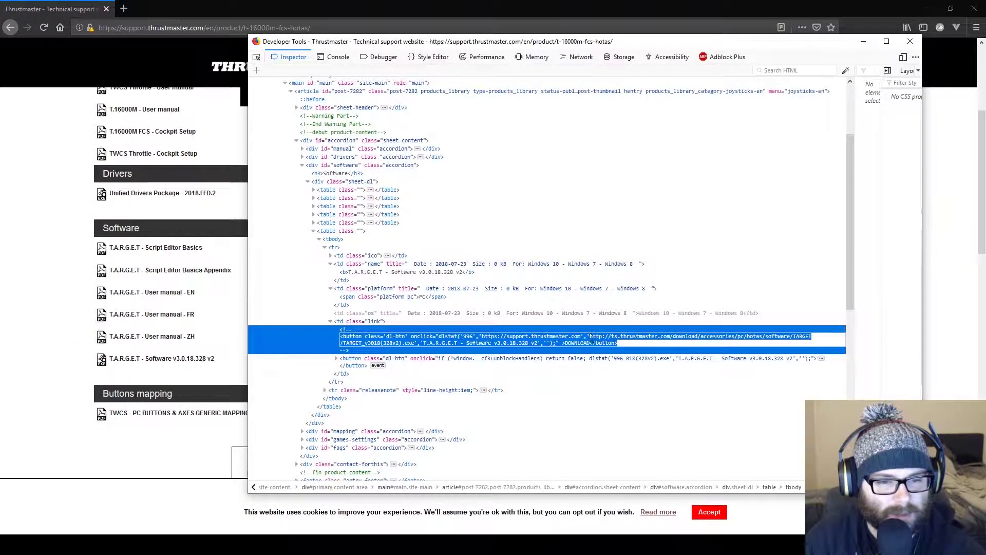
pyautogui.moveTo(589, 337); pyautogui.dragTo(414, 344)
pyautogui.hotkey('ctrl', 'c')
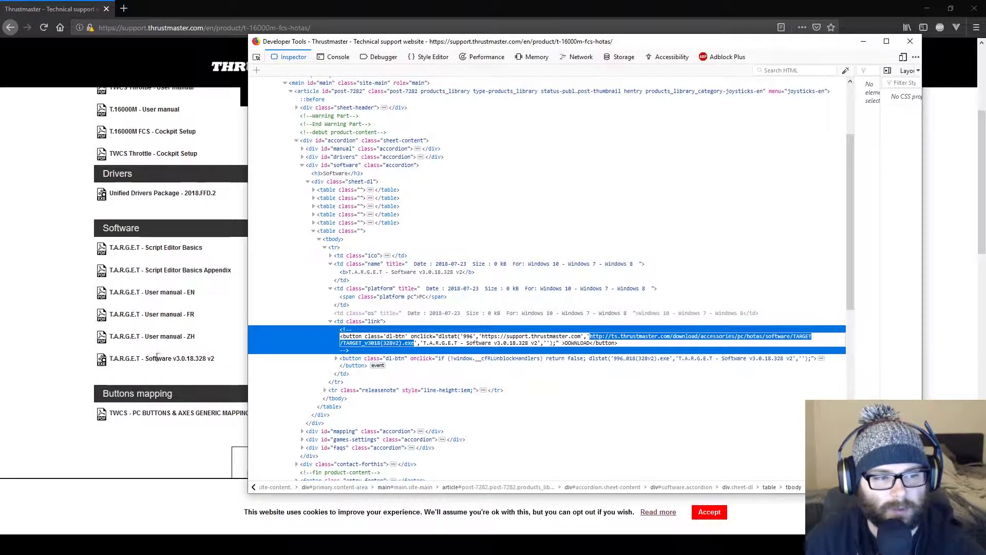
pyautogui.rightClick(632, 336)
pyautogui.click(655, 368)
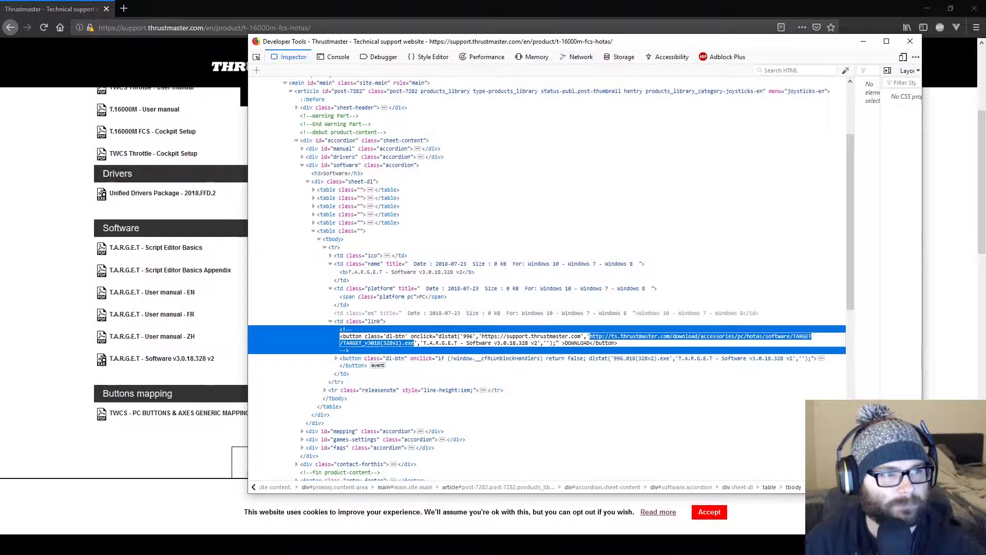
pyautogui.press('F12')
pyautogui.click(123, 10)
# Load the copied installer link, cancel the 45.5 MB download, and close the extra tab.
pyautogui.rightClick(151, 30)
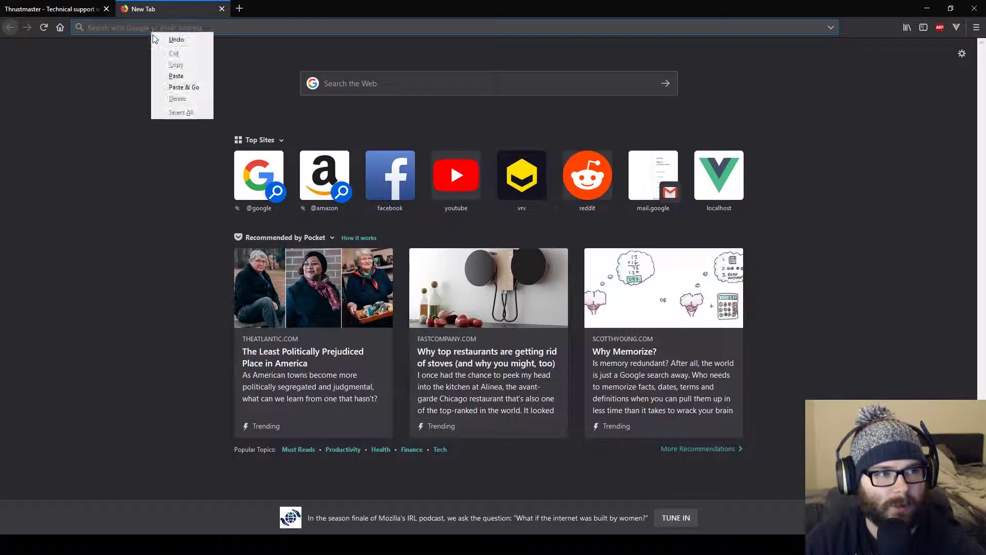
pyautogui.click(185, 87)
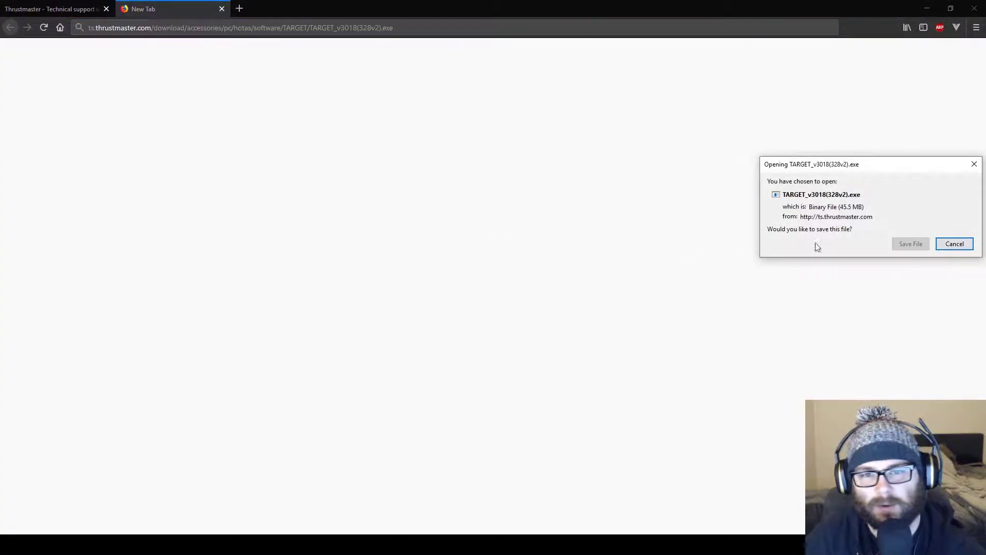
pyautogui.moveTo(813, 170); pyautogui.dragTo(664, 153)
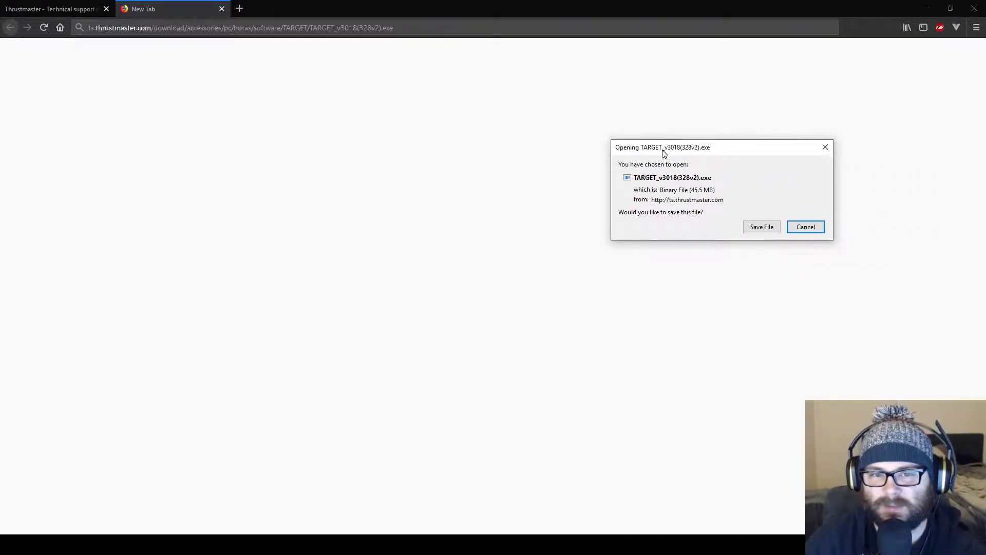
pyautogui.click(812, 228)
pyautogui.click(223, 9)
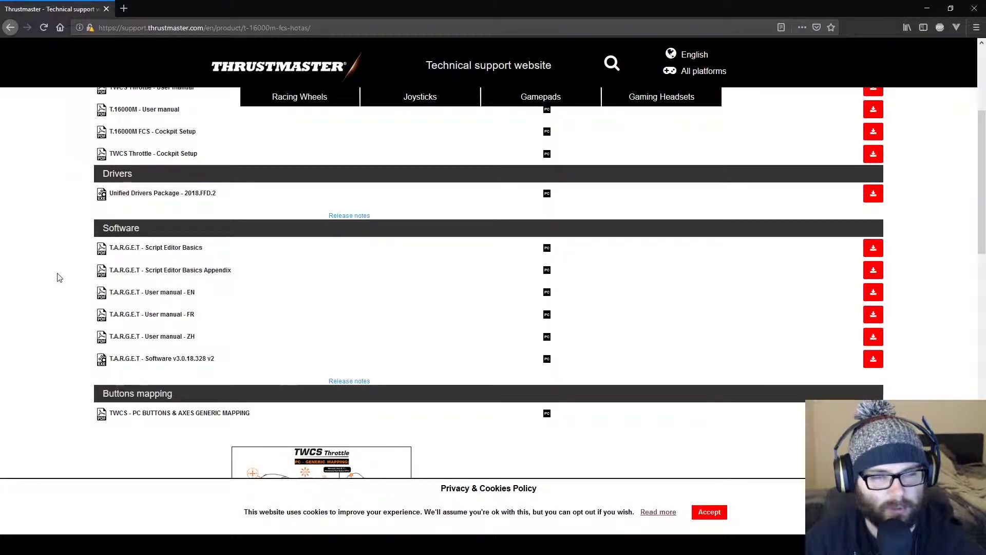
# Start and cancel the T.A.R.G.E.T. Profile - FCS Hotas - Elite Dangerous download.
pyautogui.scroll(-10, 66, 281)
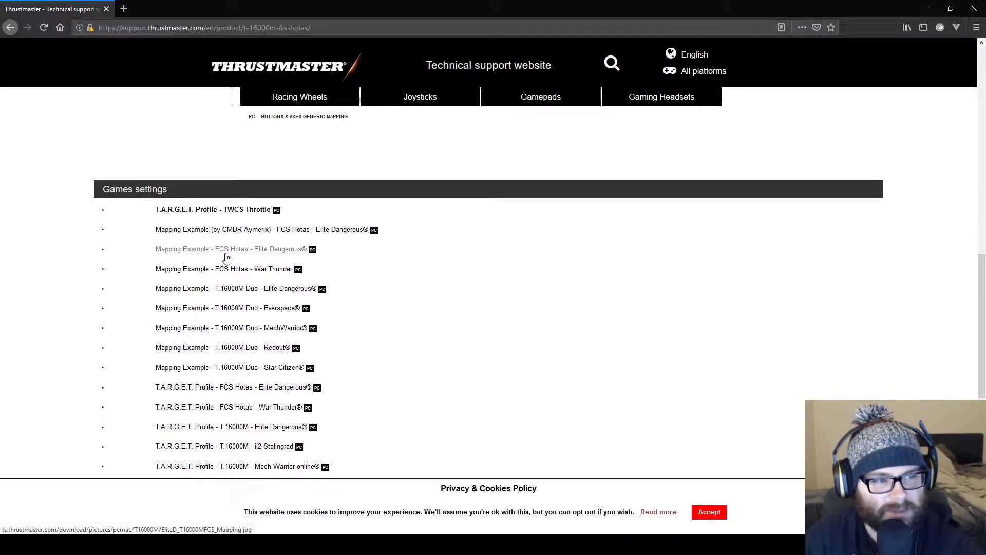
pyautogui.scroll(-2, 301, 360)
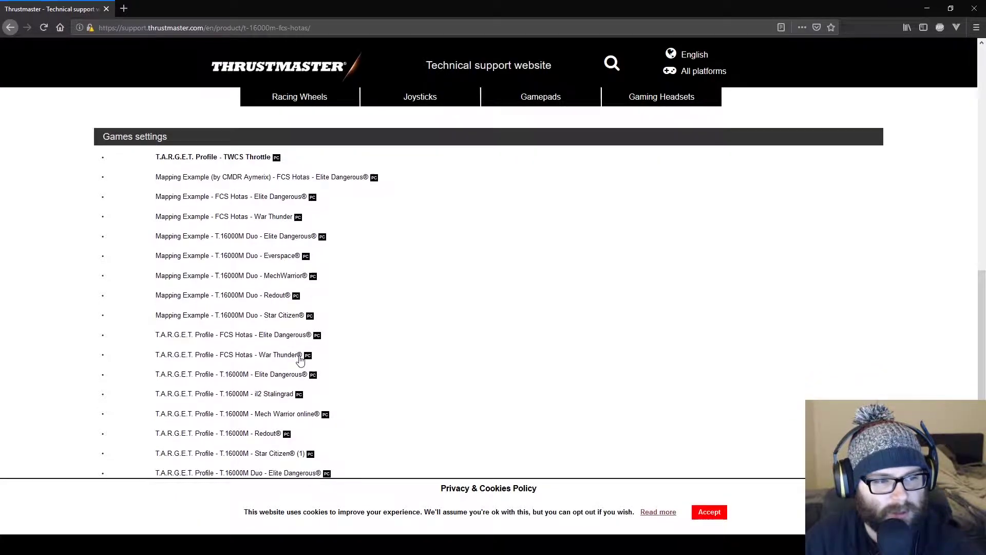
pyautogui.click(276, 338)
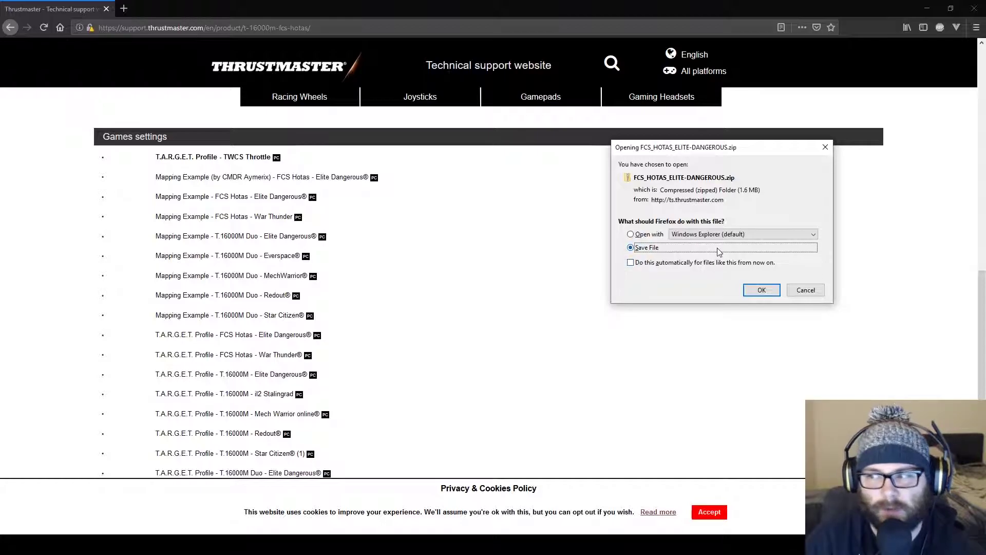
pyautogui.click(806, 291)
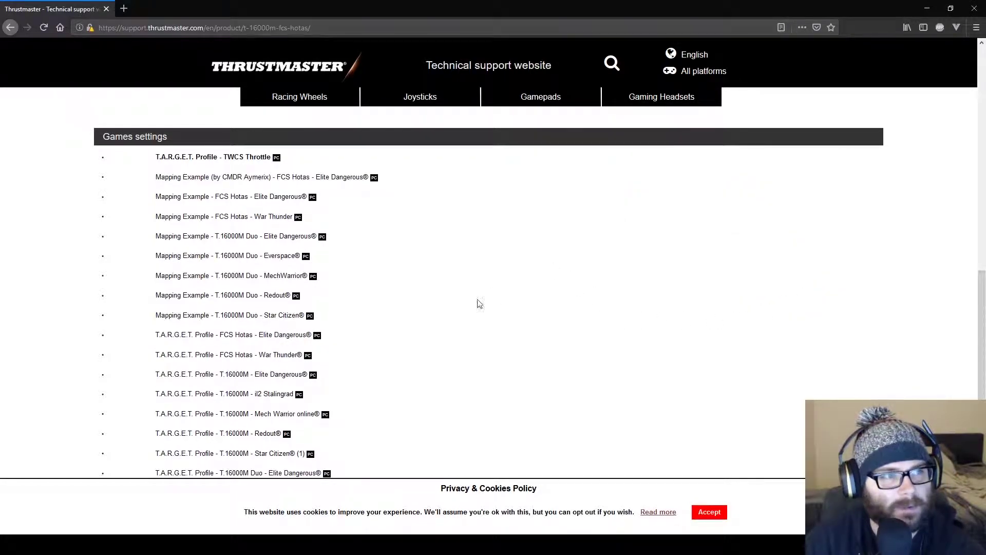
# Switch to the T.A.R.G.E.T Command Center window.
pyautogui.scroll(10, 370, 235)
pyautogui.scroll(4, 369, 234)
pyautogui.hotkey('alt', 'Tab')
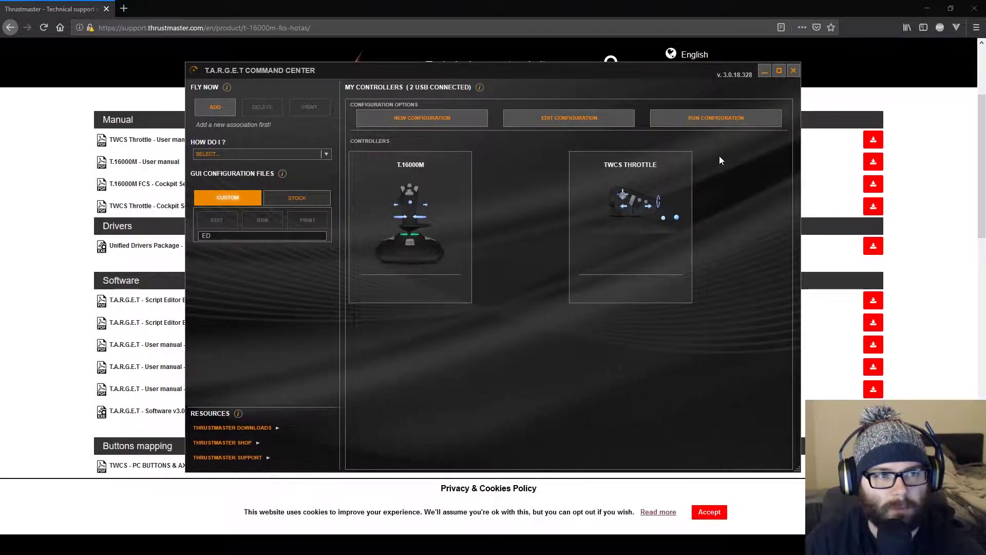
# Run FCS Hotas Elite Dangerous .fcf from ED > FCS_HOTAS_ELITE-DANGEROUS as the configuration.
pyautogui.click(733, 116)
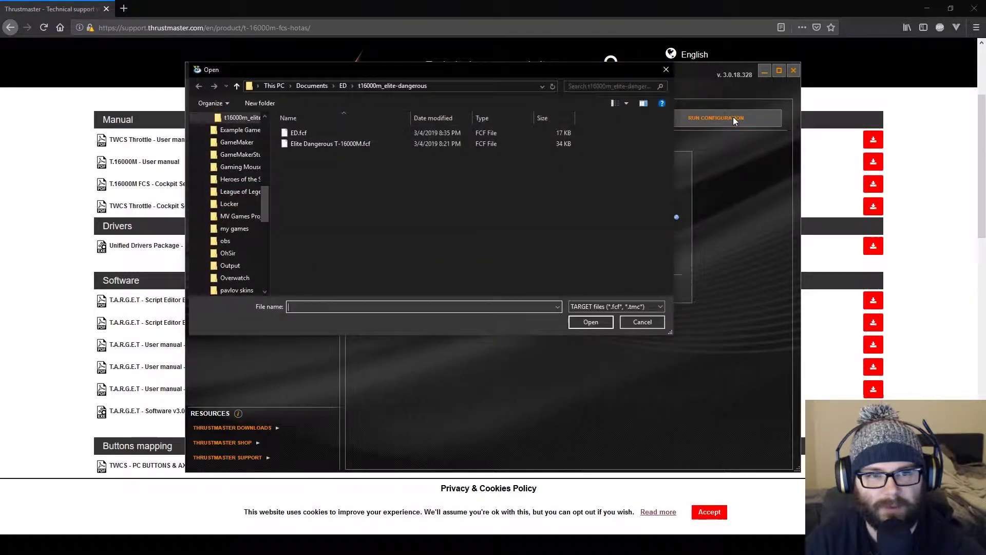
pyautogui.click(343, 86)
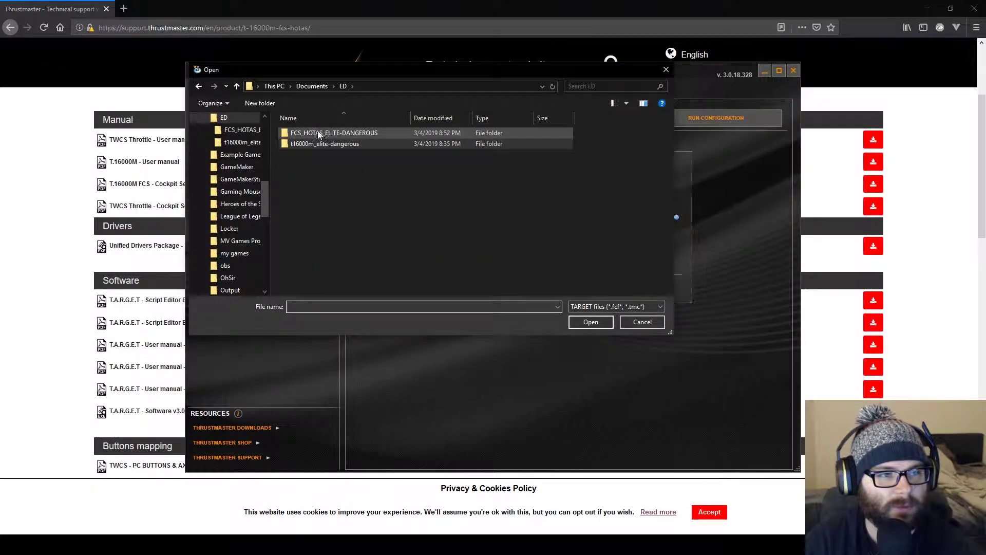
pyautogui.doubleClick(295, 135)
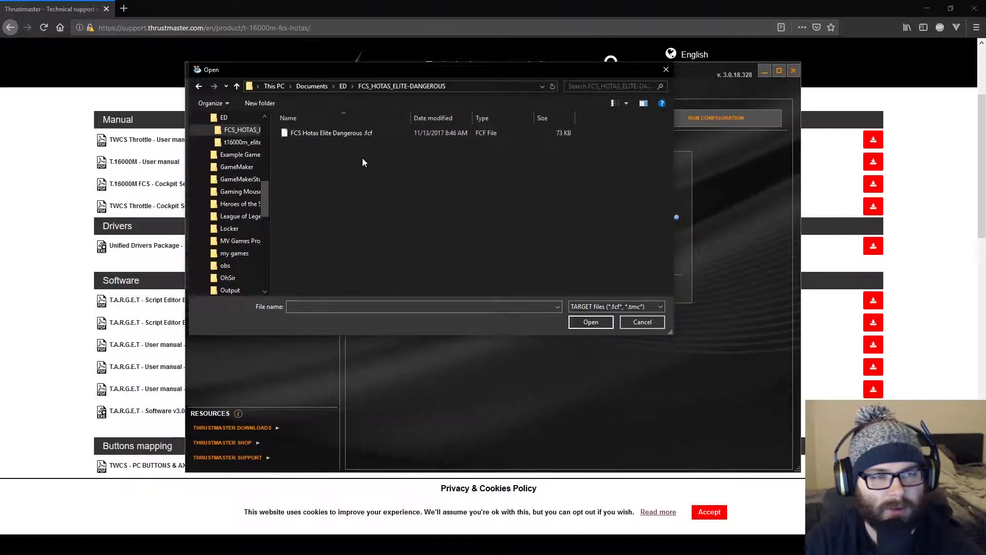
pyautogui.click(337, 135)
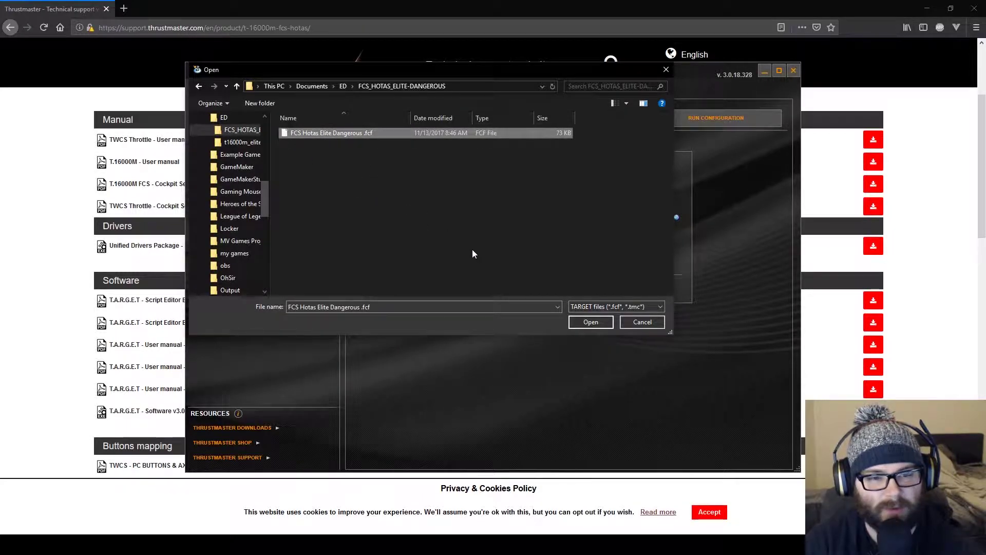
pyautogui.click(591, 323)
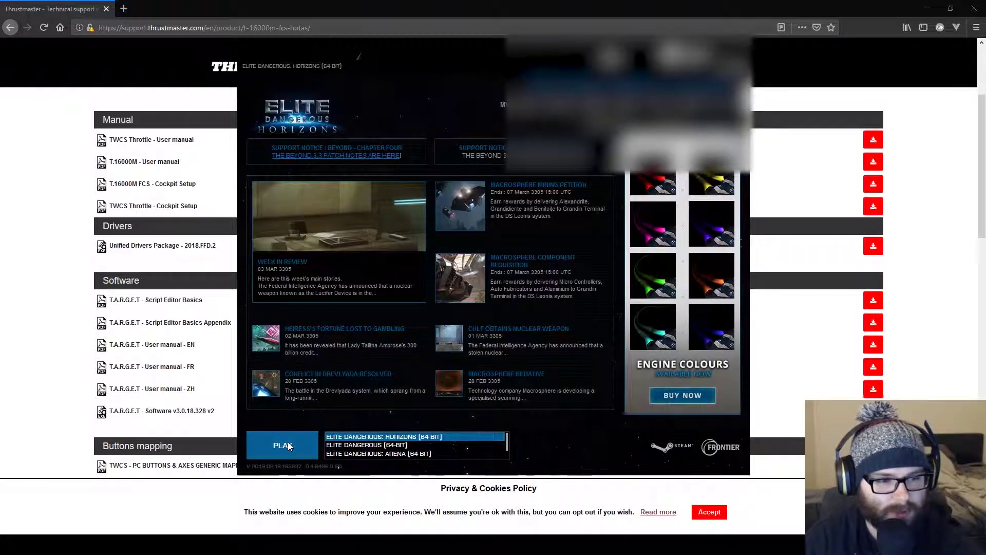
# Launch Elite Dangerous: Horizons and expand the Controls Presets list, currently set to Custom.
pyautogui.click(282, 444)
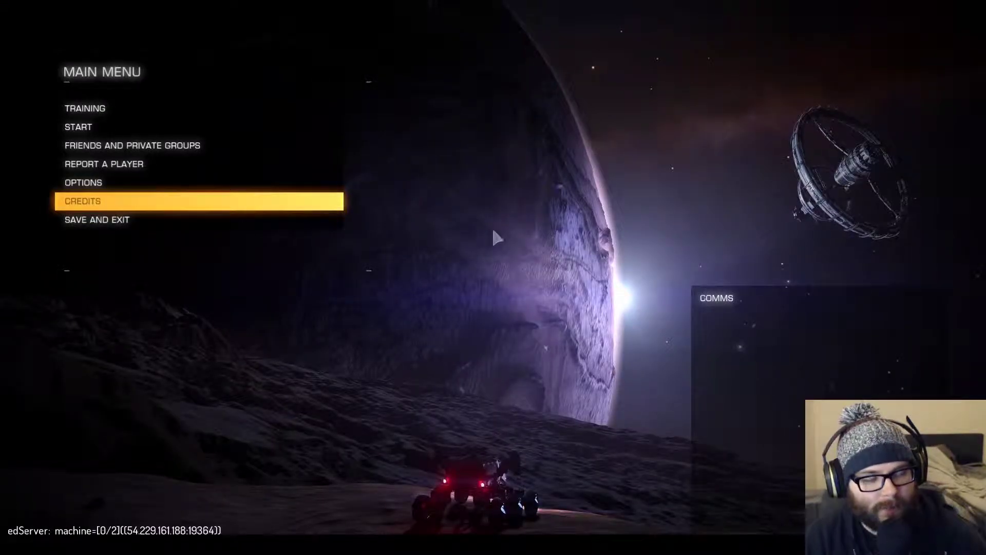
pyautogui.click(113, 183)
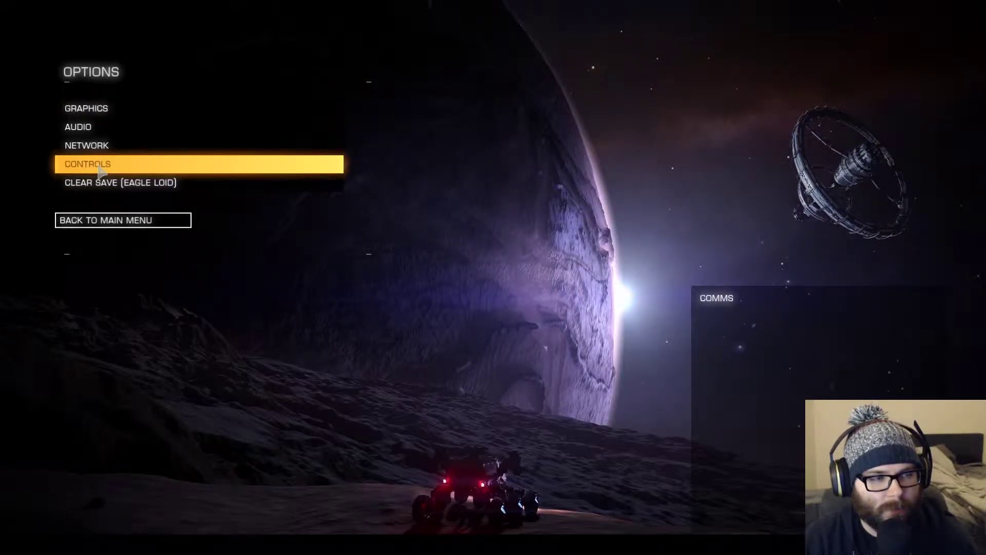
pyautogui.click(100, 169)
pyautogui.click(349, 86)
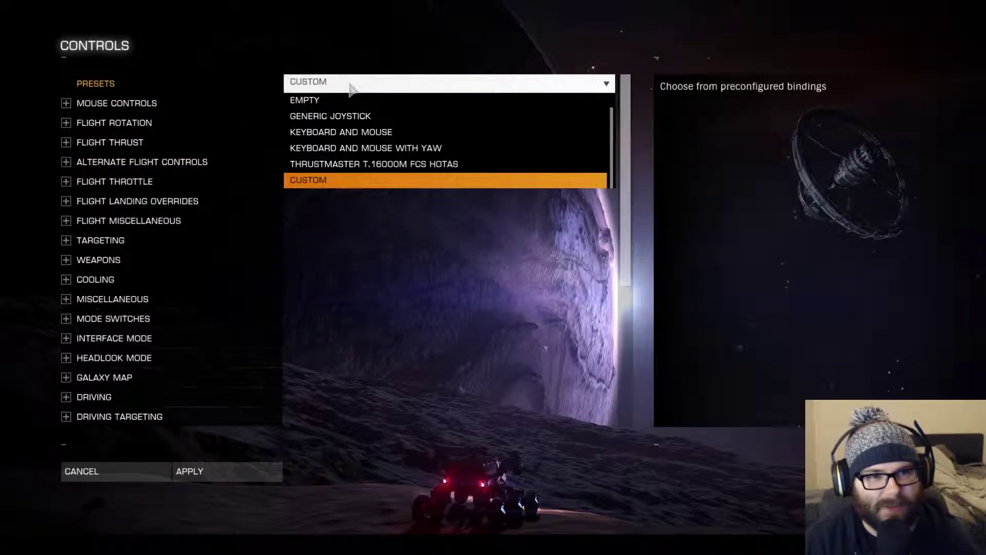